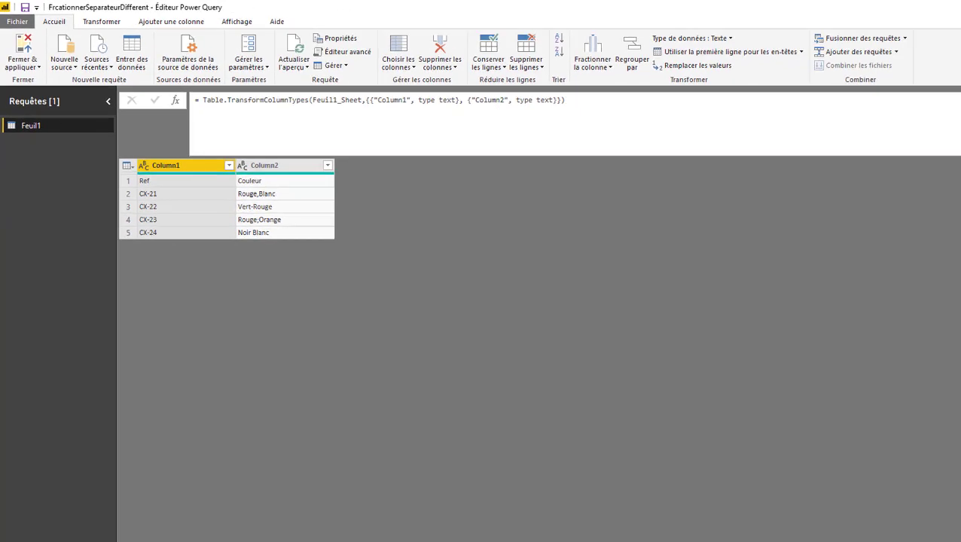
- Rename the applied step "Type modifié" as Base
right_click(854, 188)
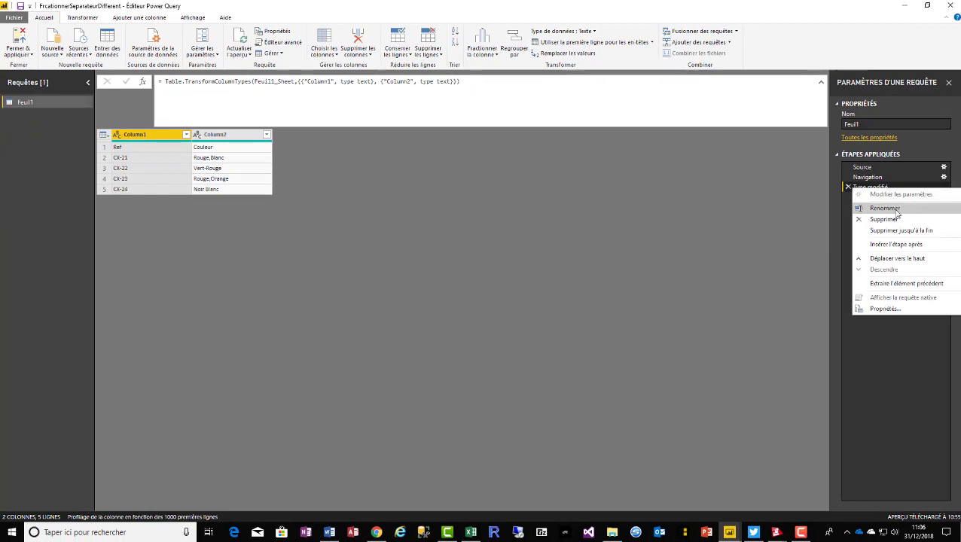
left_click(888, 208)
type("Sase")
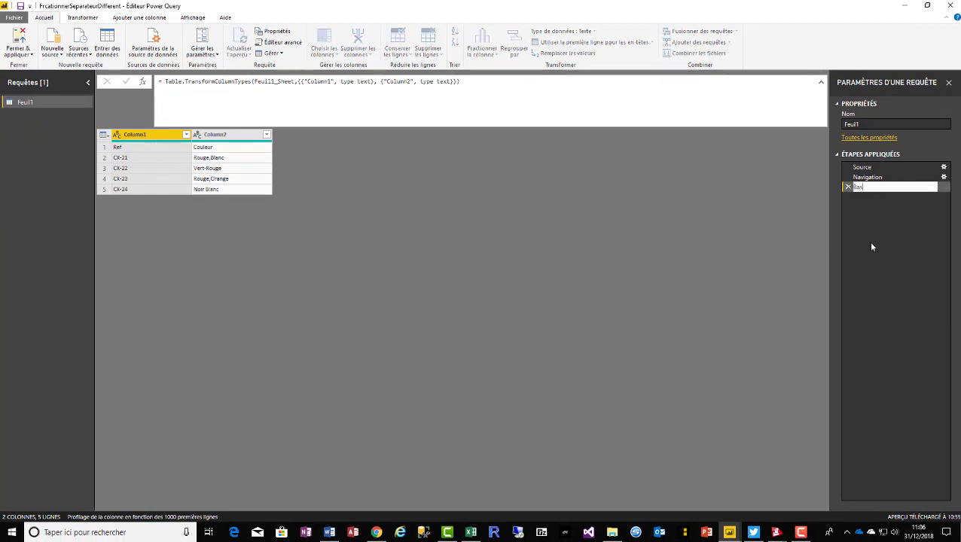
key("Return")
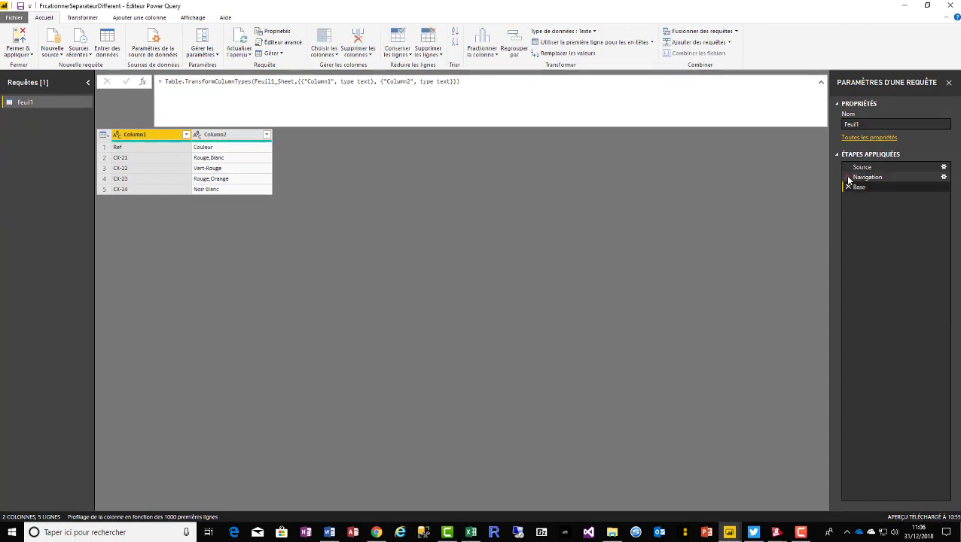
right_click(865, 188)
- Split Column2 by the comma delimiter (Virgule) at each occurrence, with the advanced option set to split into rows (Lignes)
right_click(226, 134)
mouse_move(316, 277)
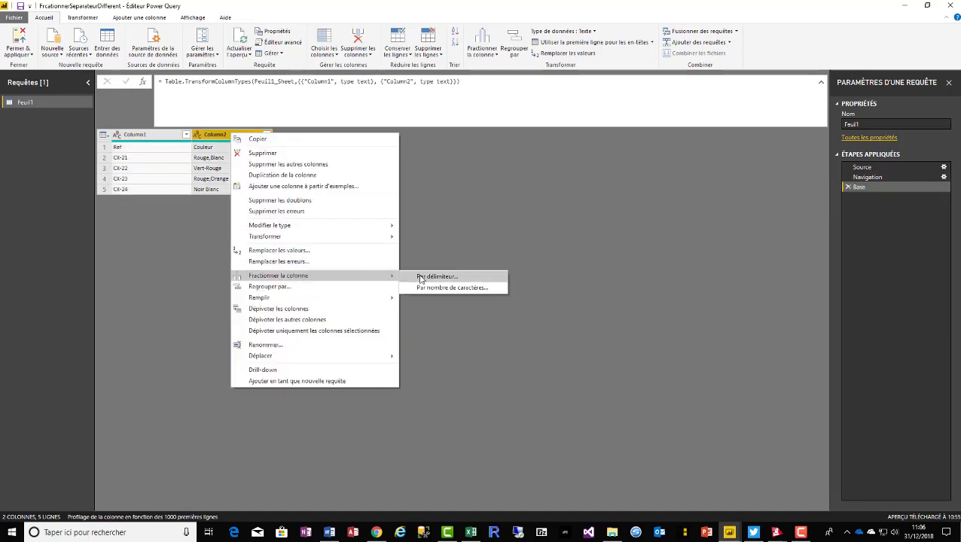
left_click(457, 277)
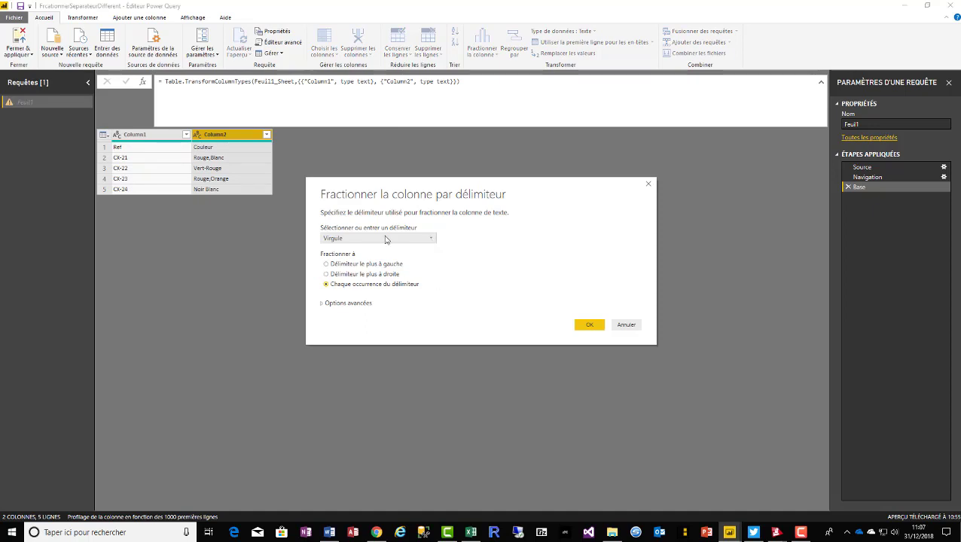
left_click(323, 303)
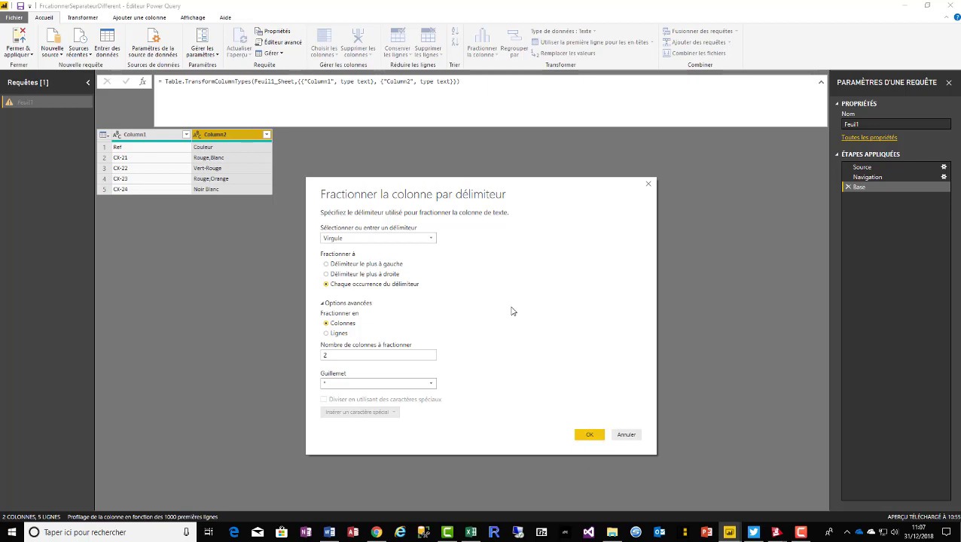
left_click(327, 334)
left_click(587, 413)
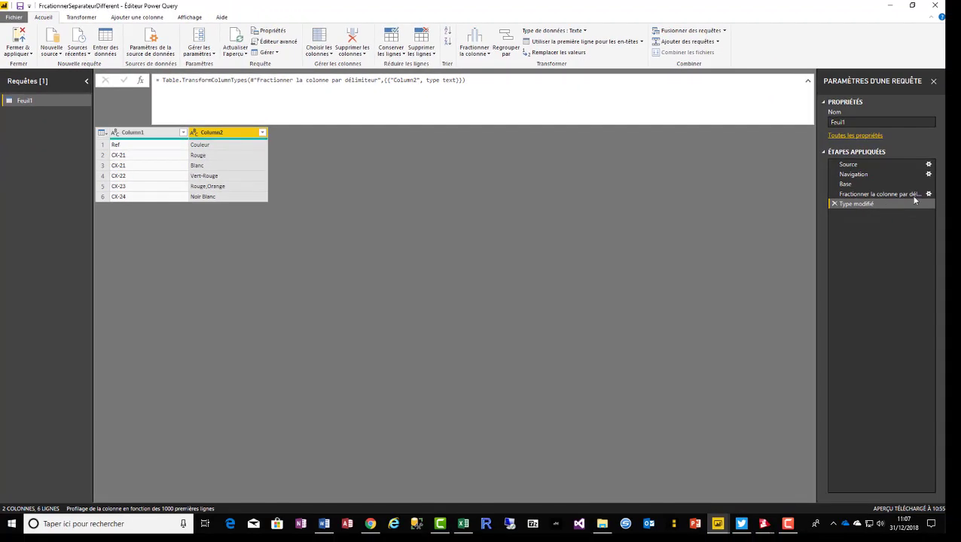
- Examine the Splitter.SplitTextByDelimiter function and its delimiter argument in the column-split step's formula
left_click(890, 195)
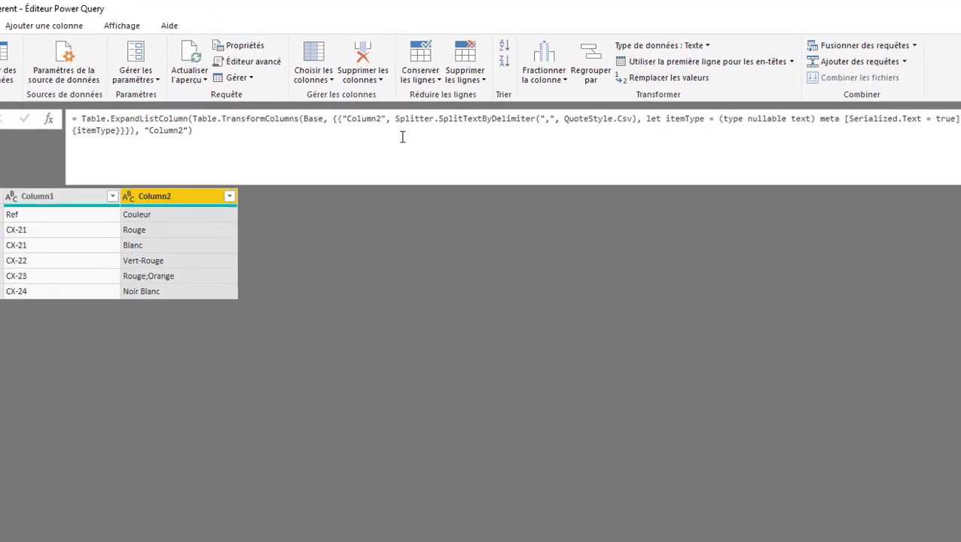
left_click_drag(537, 121, 396, 123)
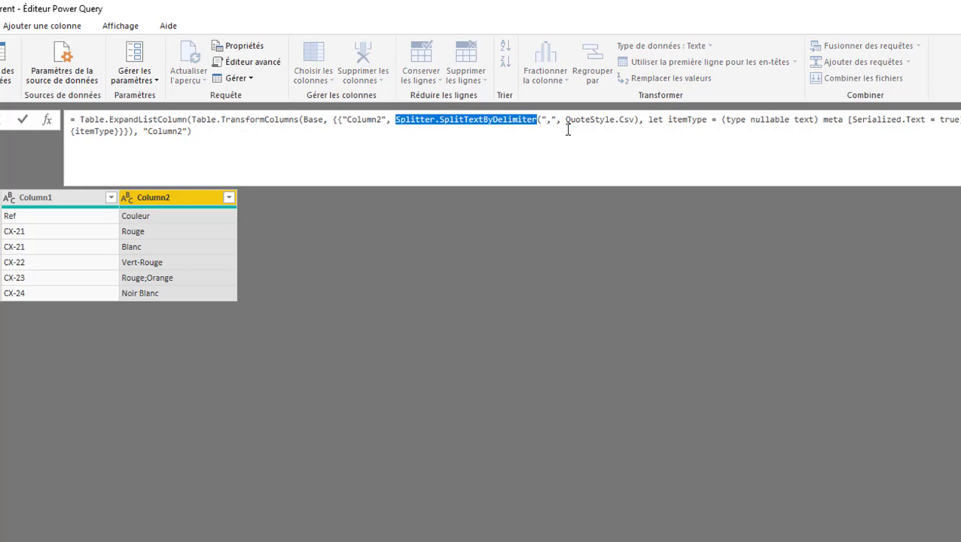
left_click_drag(556, 119, 540, 122)
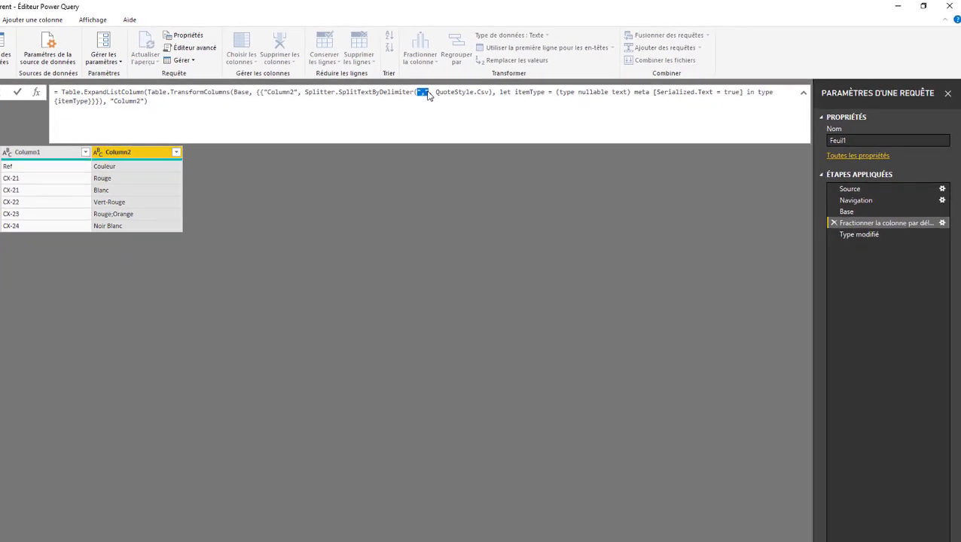
- Insert a custom step after Base with the list formula = {" ",",",";","-"}
left_click(852, 217)
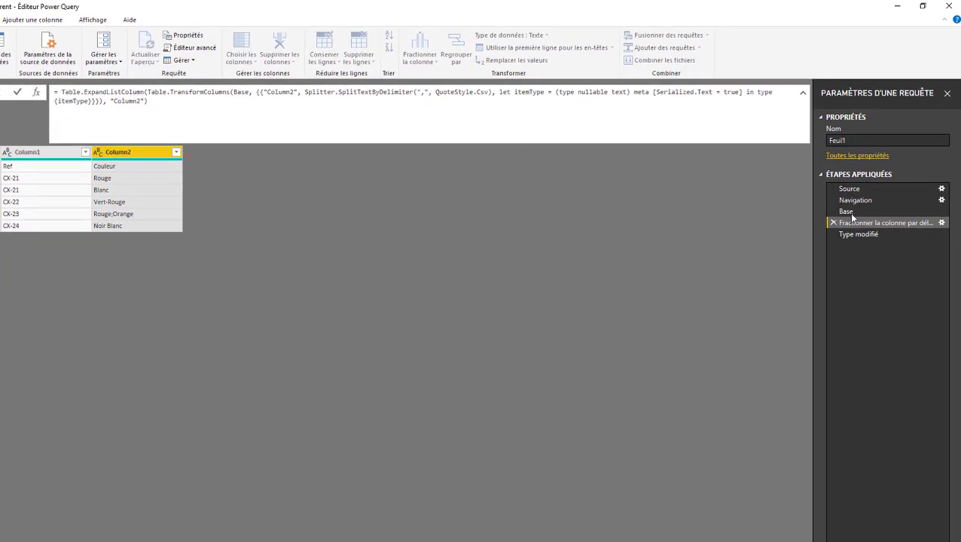
left_click(847, 212)
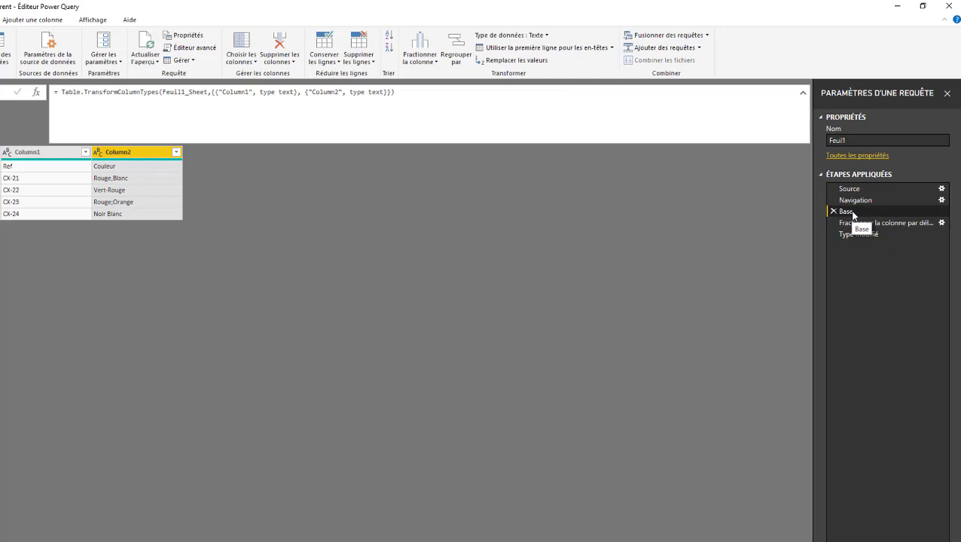
left_click(36, 94)
left_click(477, 329)
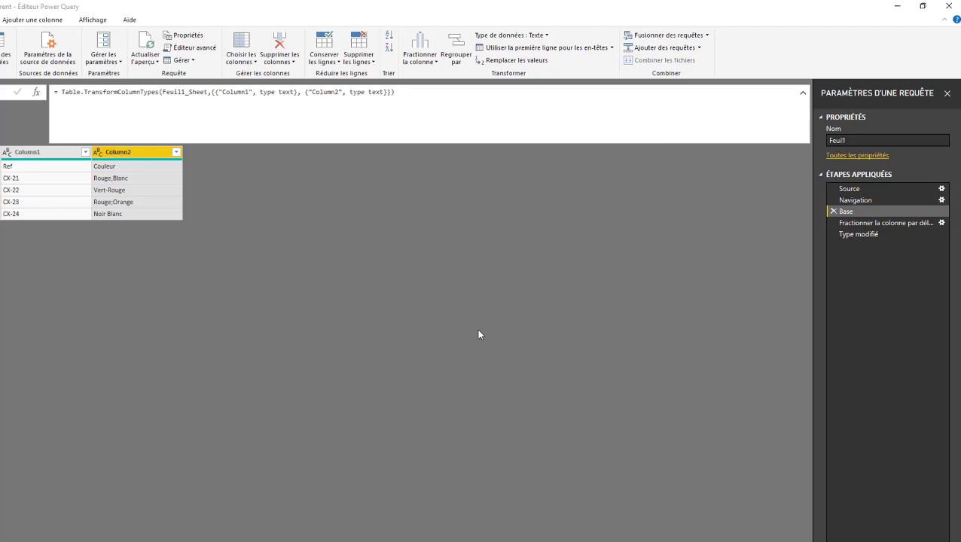
type("= {\" \",\",\",\";\",\"-\"}")
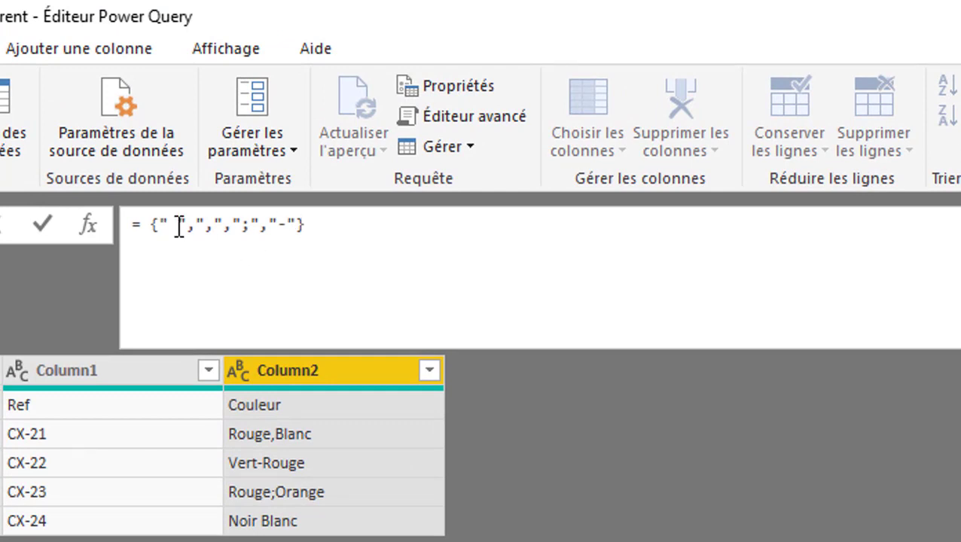
mouse_move(181, 225)
left_mouse_down()
mouse_move(159, 226)
mouse_move(176, 226)
left_mouse_up()
left_click_drag(215, 225, 279, 224)
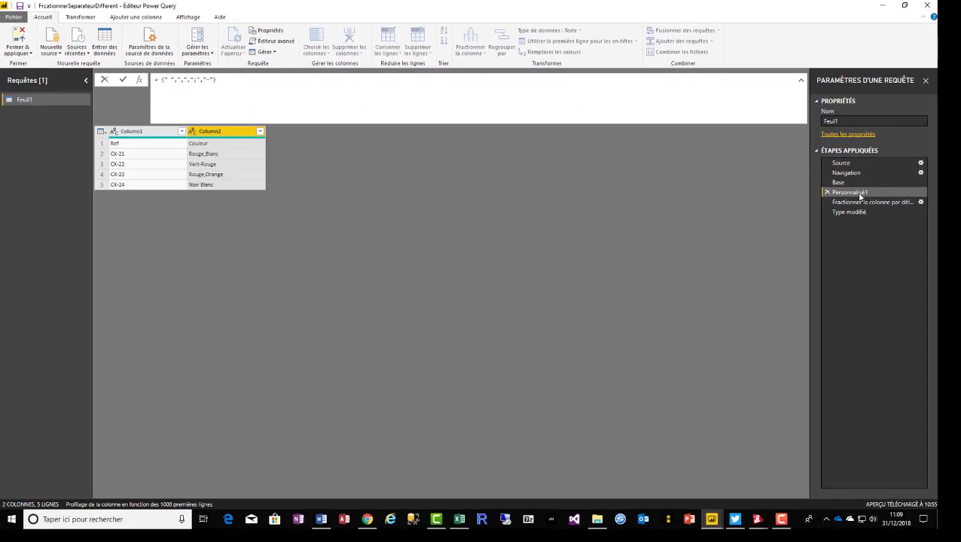
left_click(850, 193)
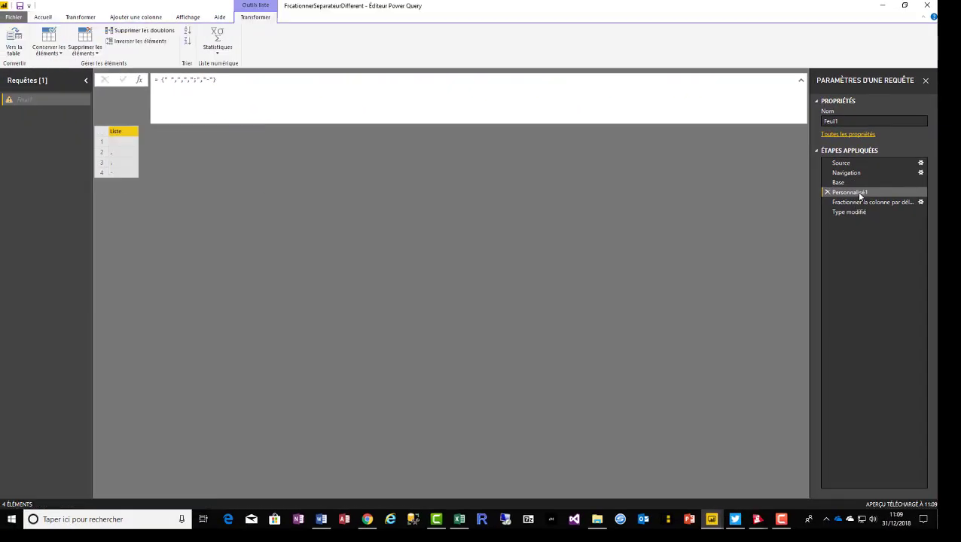
- Rename the custom list step as Delimiteurs
right_click(859, 195)
left_click(858, 210)
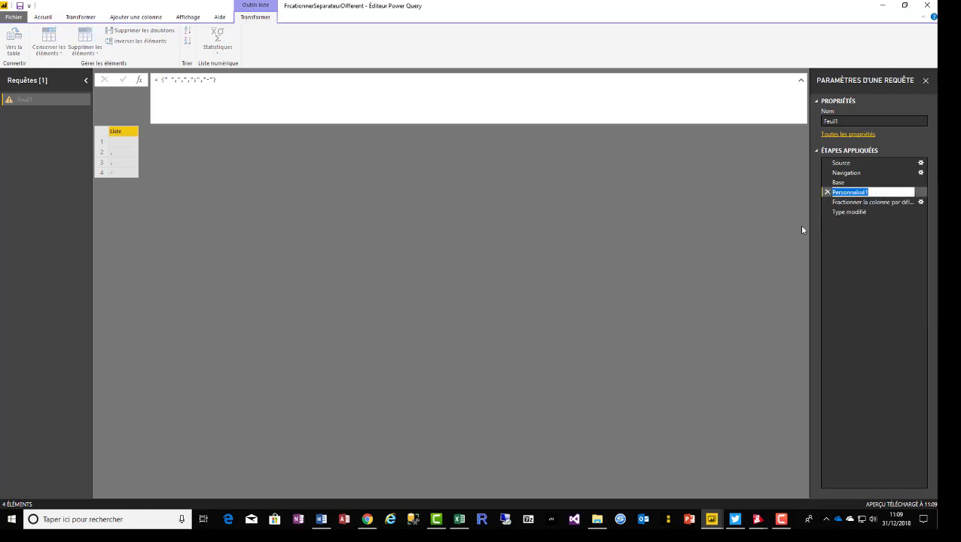
type("Delimiteurs")
key("Return")
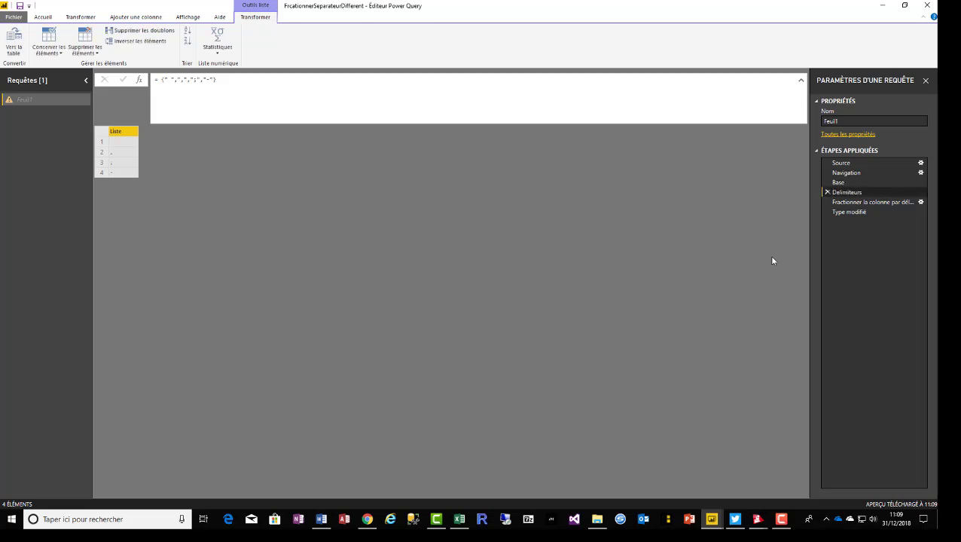
- In the column-split step's formula, replace the Table.TransformColumns source reference with Base
left_click(877, 203)
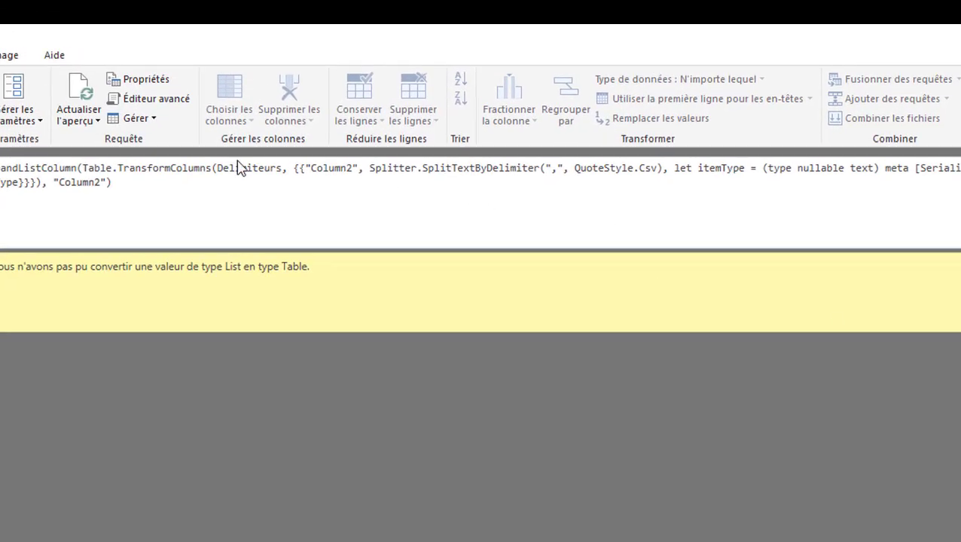
left_click_drag(283, 168, 217, 170)
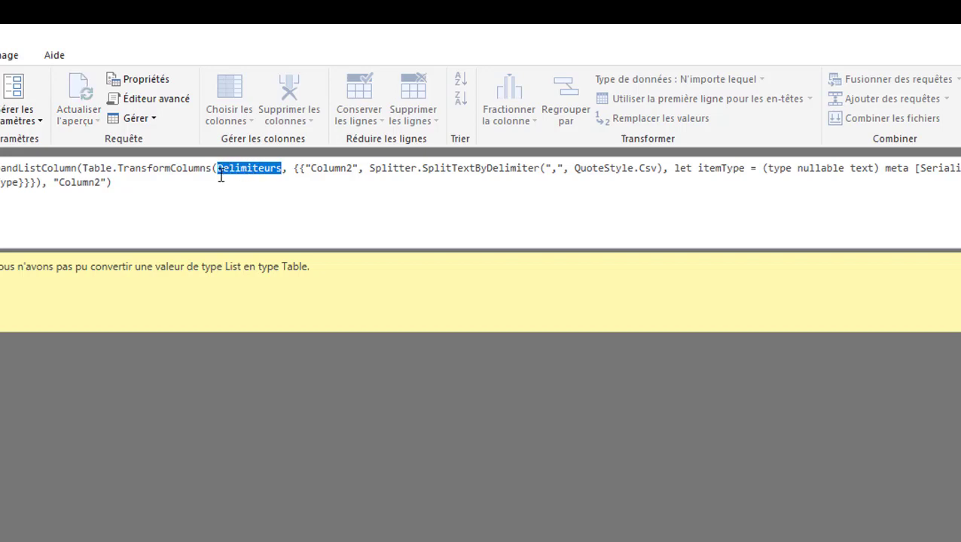
type("Base")
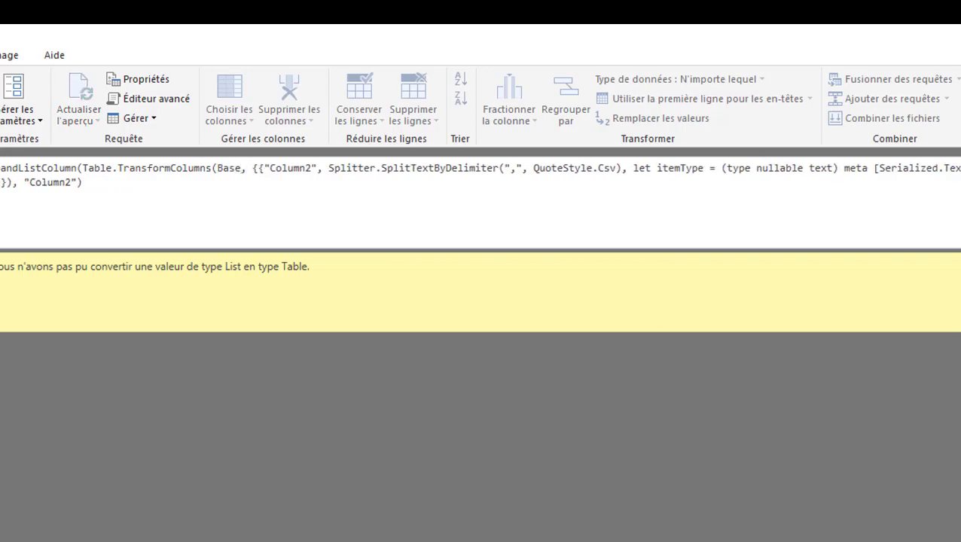
key("Return")
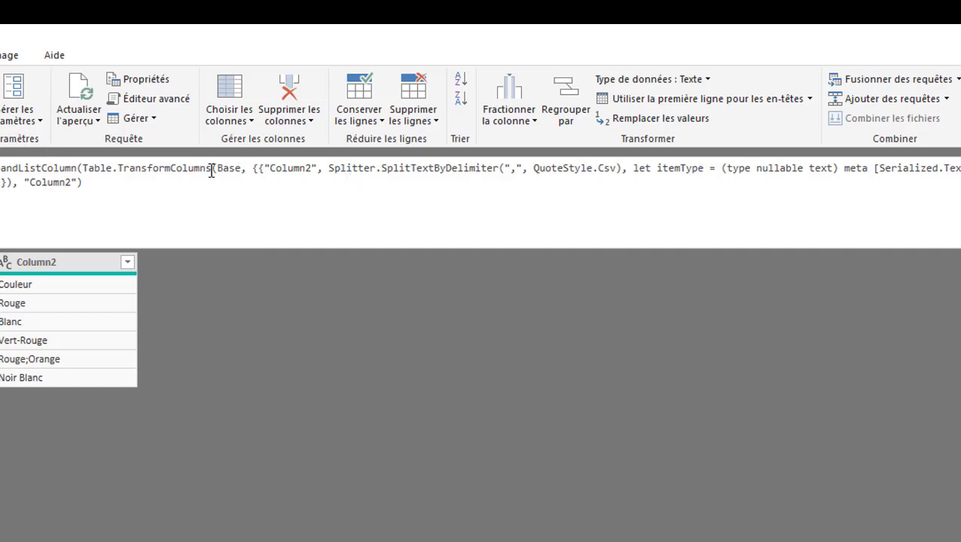
- Change the split function to Splitter.SplitTextByAnyDelimiter and replace its "," argument with Delimiteurs, then review both edits in the formula
left_click(447, 168)
type("Any")
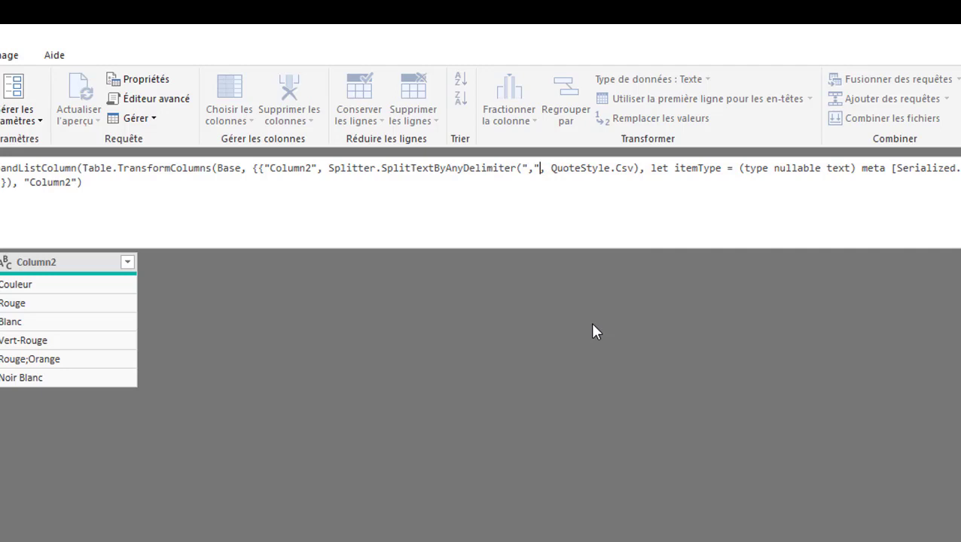
key("BackSpace")
key("BackSpace")
key("BackSpace")
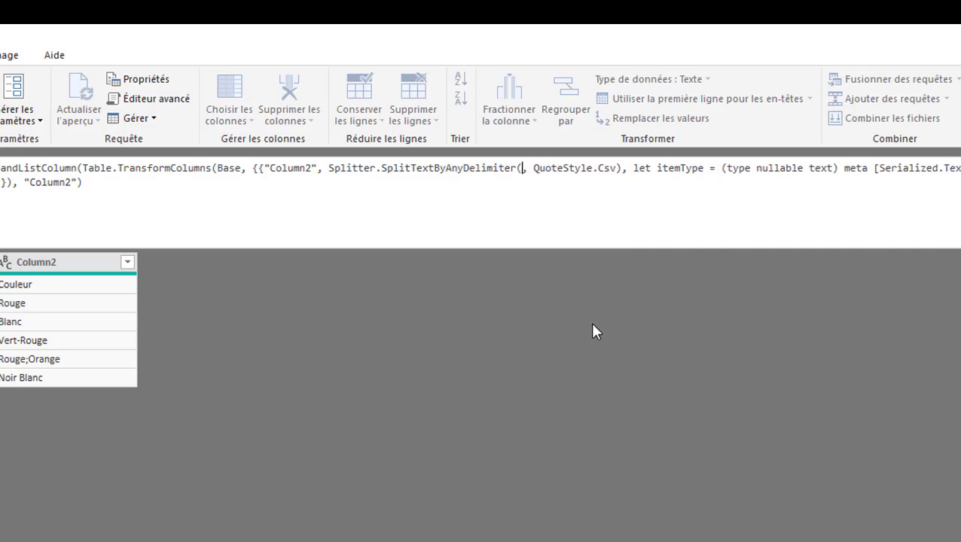
type("Delim")
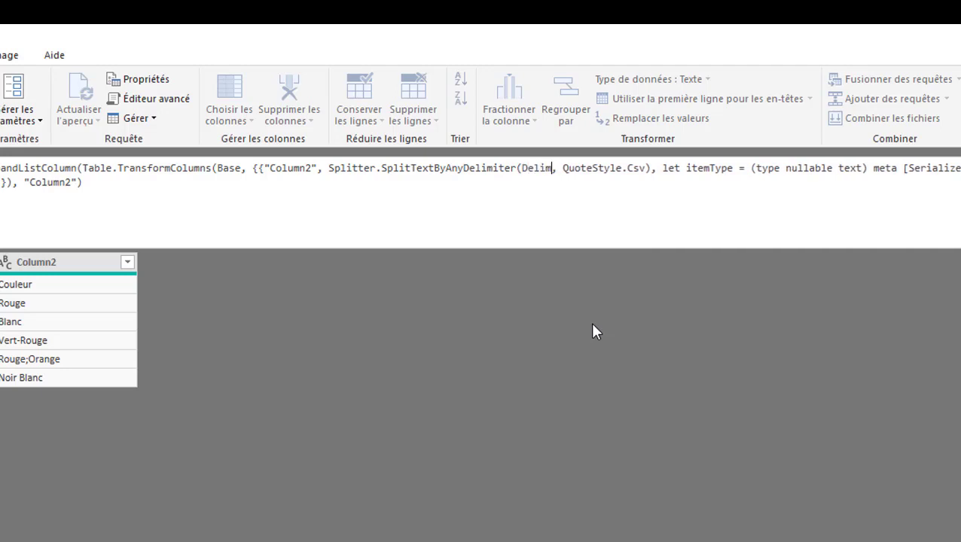
type("iteurs")
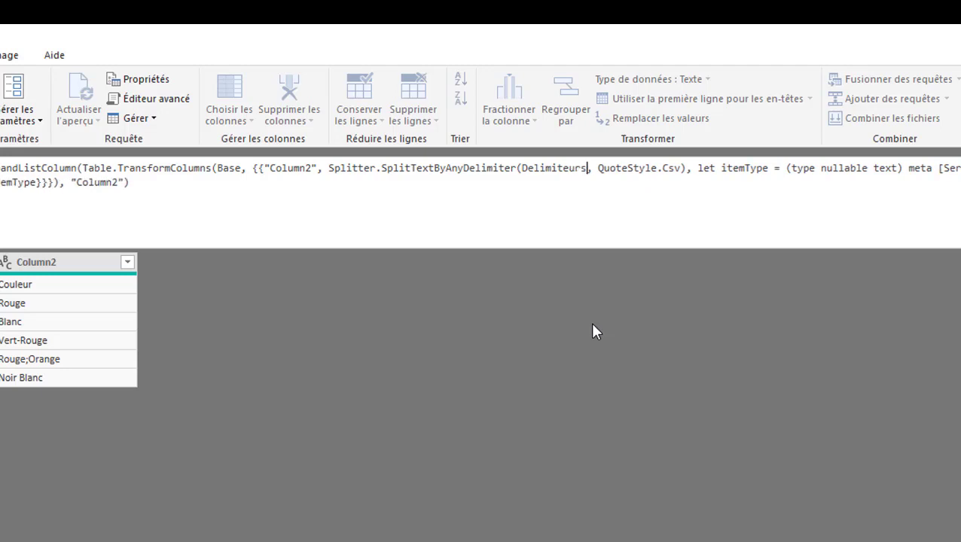
left_click(0, 169)
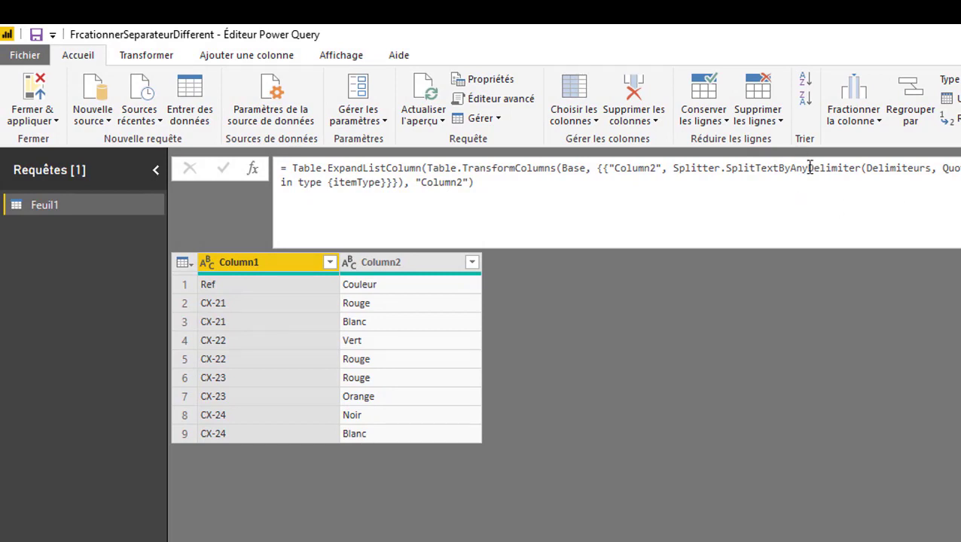
left_click_drag(808, 168, 789, 171)
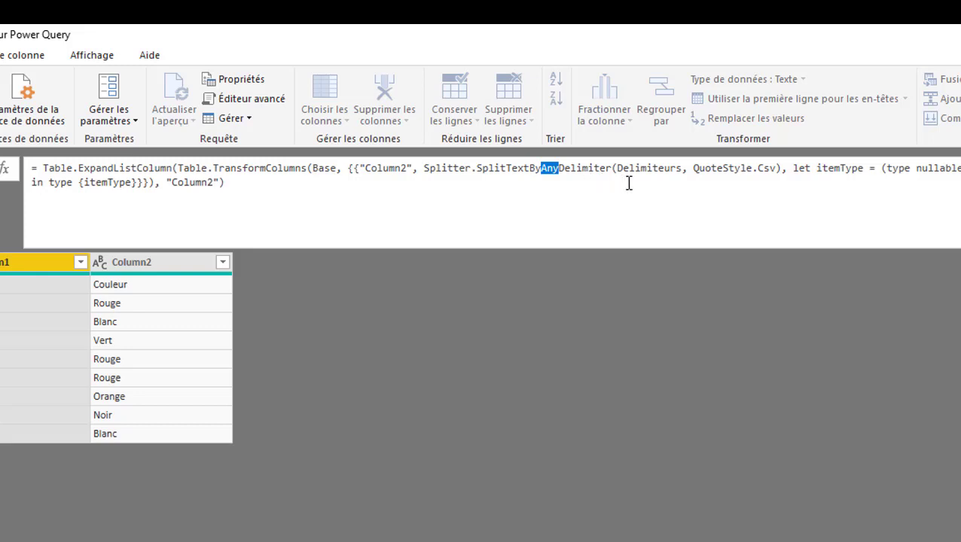
left_click_drag(682, 168, 616, 168)
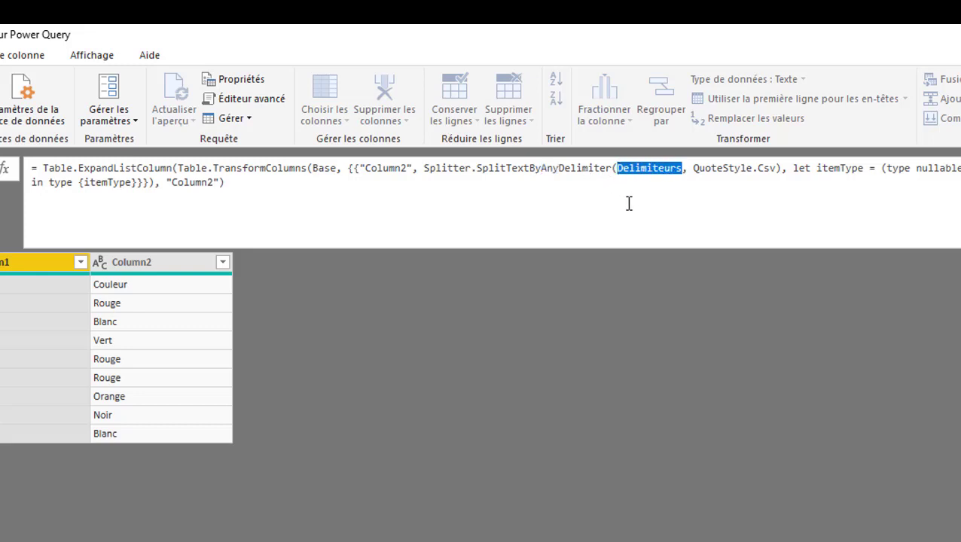